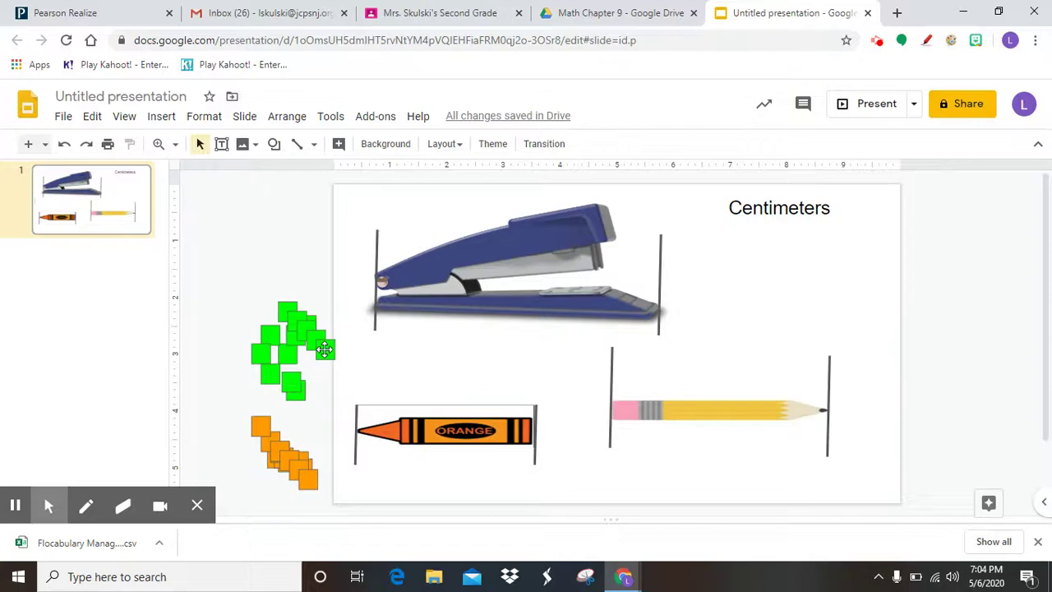
Step: Start a row of three touching squares beneath the stapler at its left boundary line, in the order green, orange, green
click(324, 350)
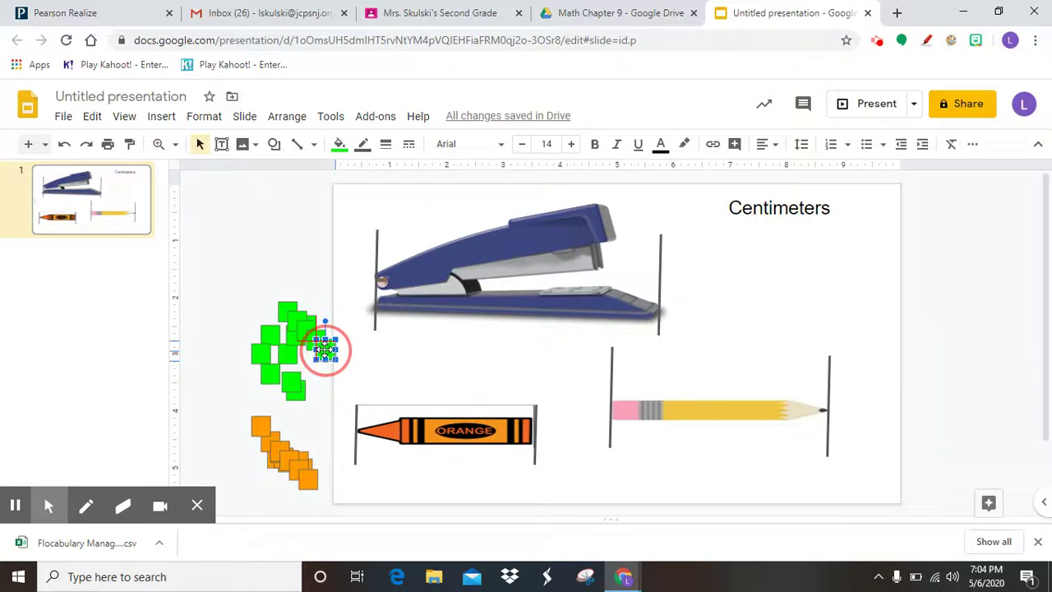
drag(324, 349, 385, 321)
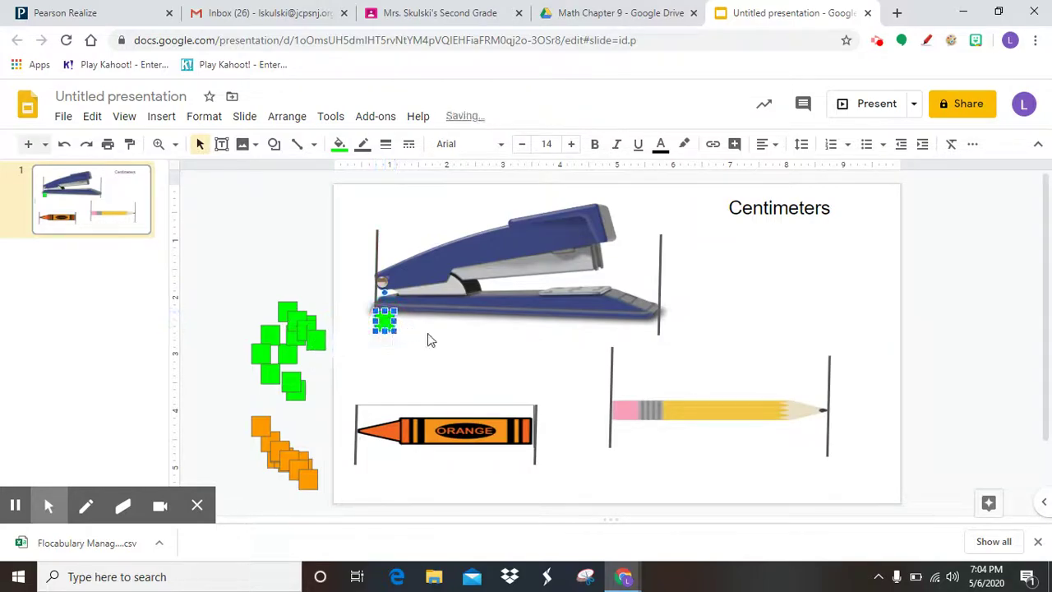
click(349, 399)
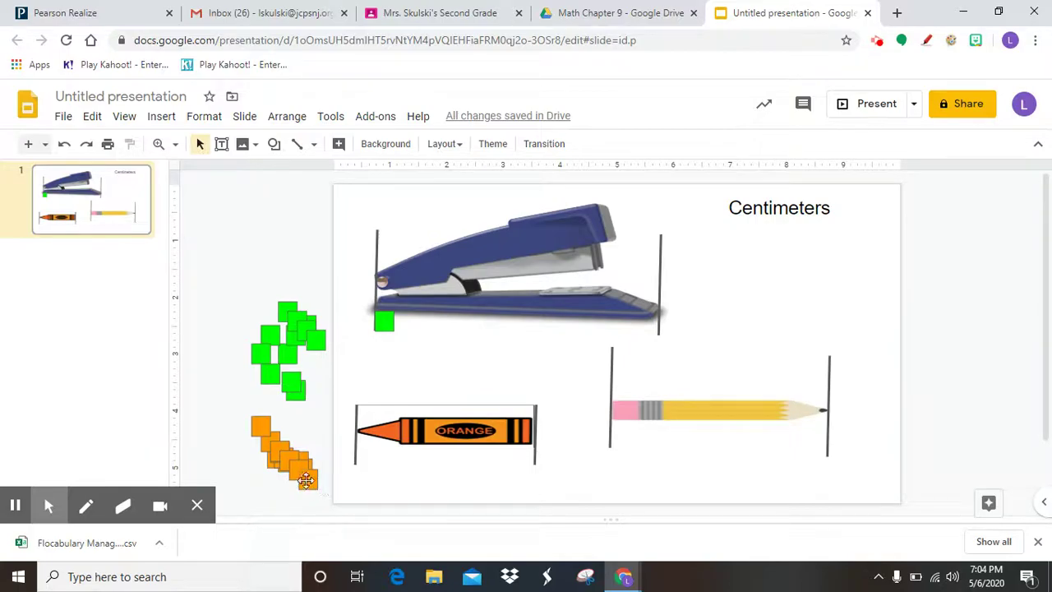
drag(306, 480, 403, 323)
click(395, 360)
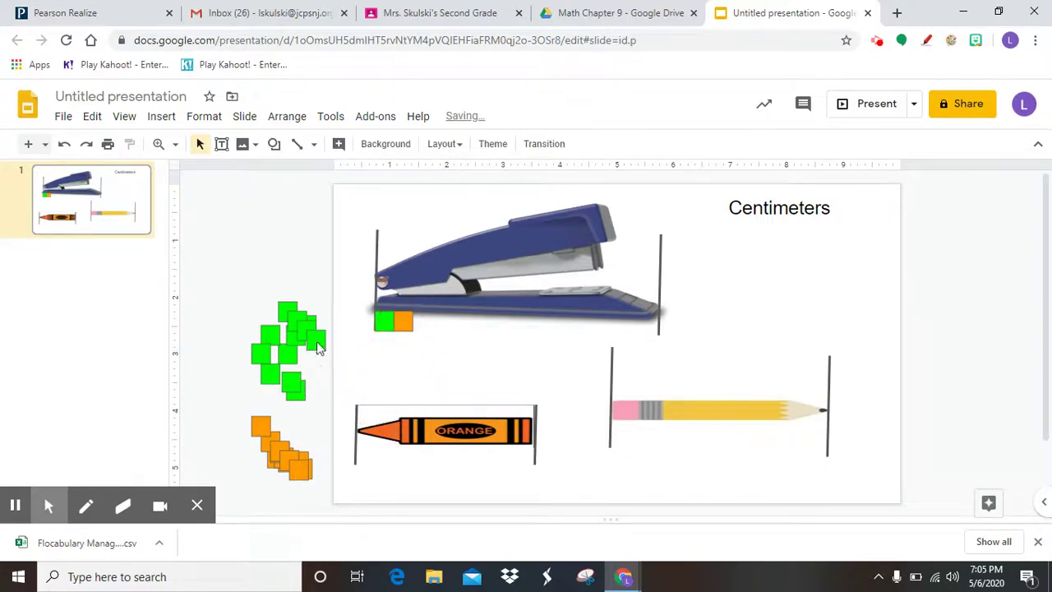
click(314, 339)
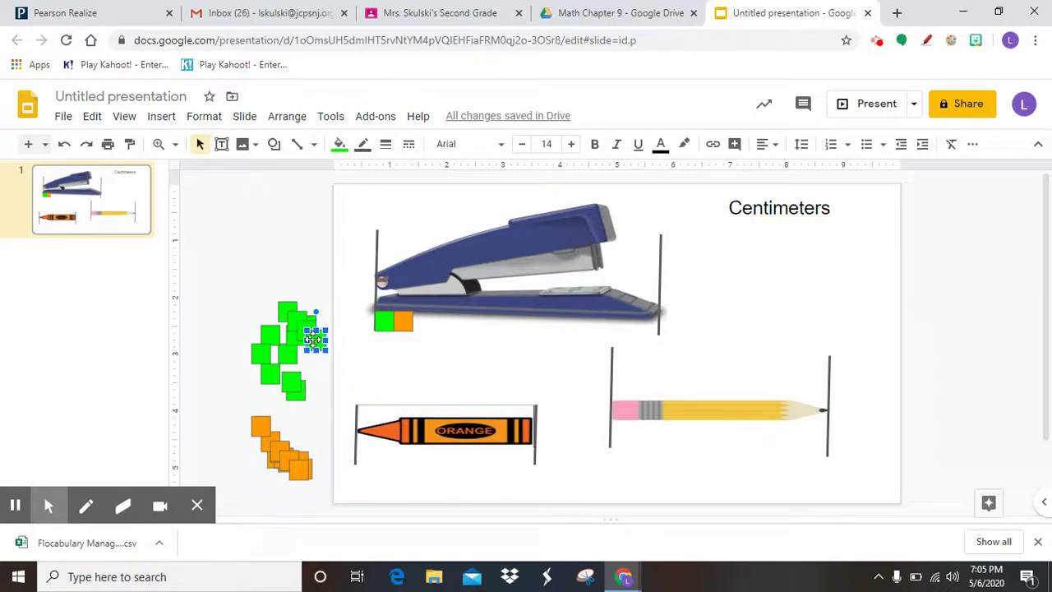
drag(314, 339, 422, 323)
drag(281, 308, 288, 307)
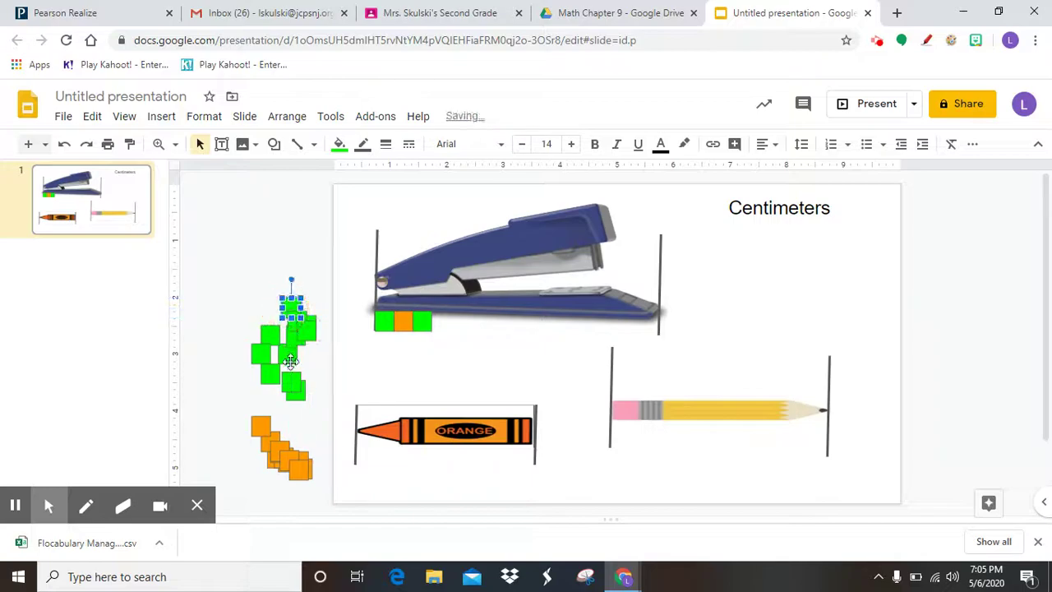
click(255, 425)
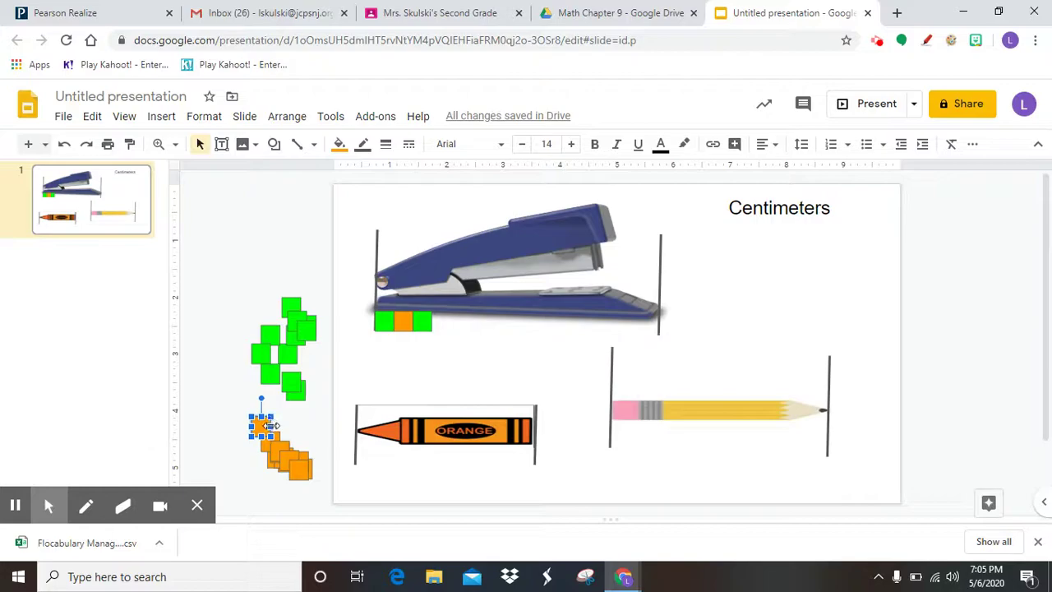
drag(274, 425, 291, 426)
click(64, 146)
Step: Extend the row beneath the stapler with six more squares, alternating orange and green
drag(262, 425, 441, 322)
drag(305, 328, 465, 322)
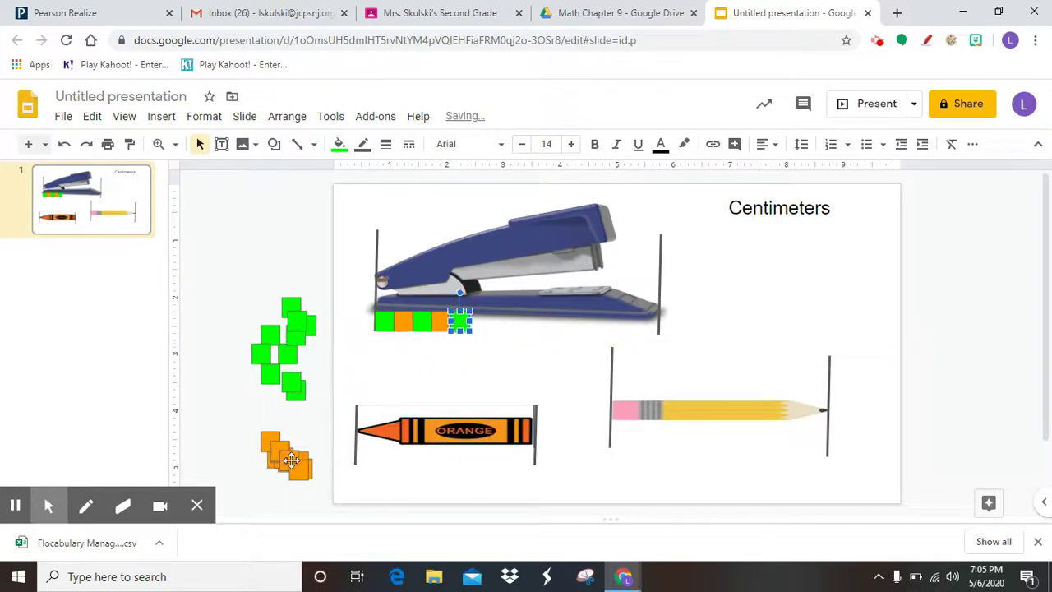
drag(297, 469, 477, 322)
drag(289, 383, 499, 327)
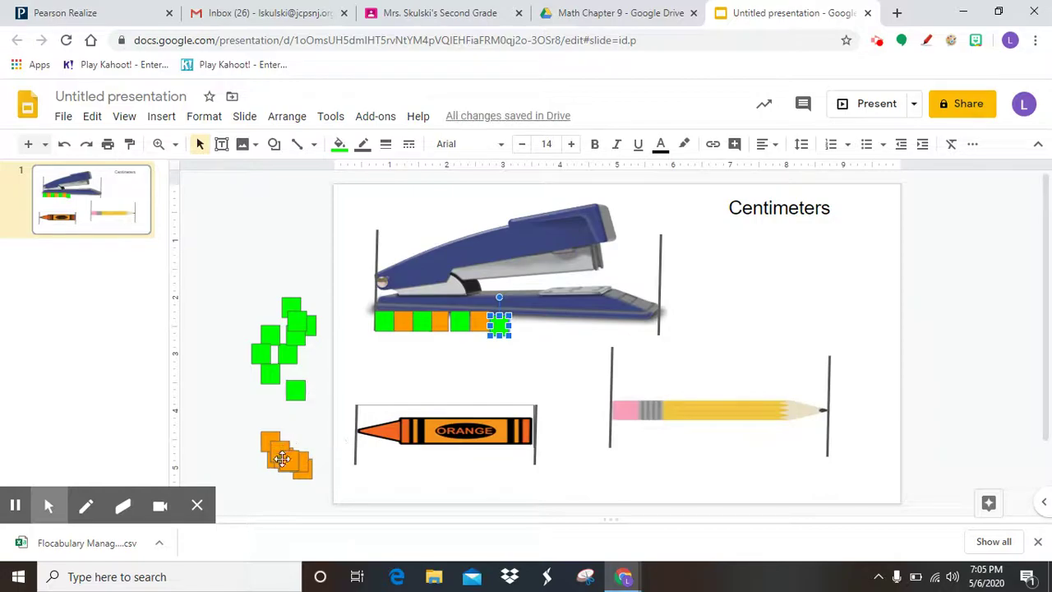
drag(296, 459, 523, 326)
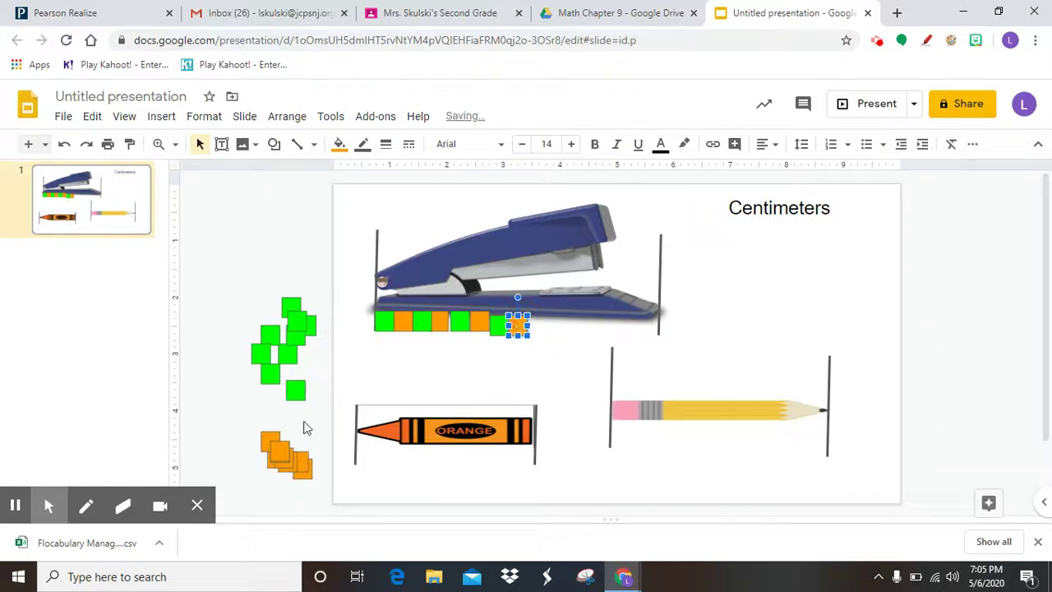
drag(290, 384, 539, 323)
drag(281, 444, 556, 325)
right_click(556, 325)
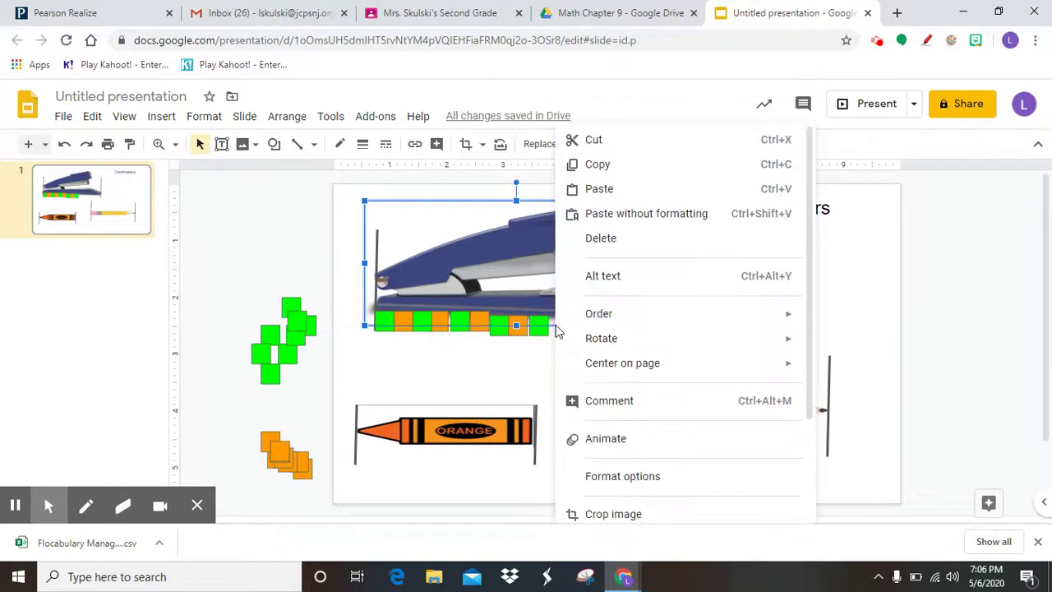
click(387, 392)
Step: Complete the stapler's row up to its right boundary line with orange, green, orange, orange and green squares
drag(280, 450, 560, 328)
click(303, 322)
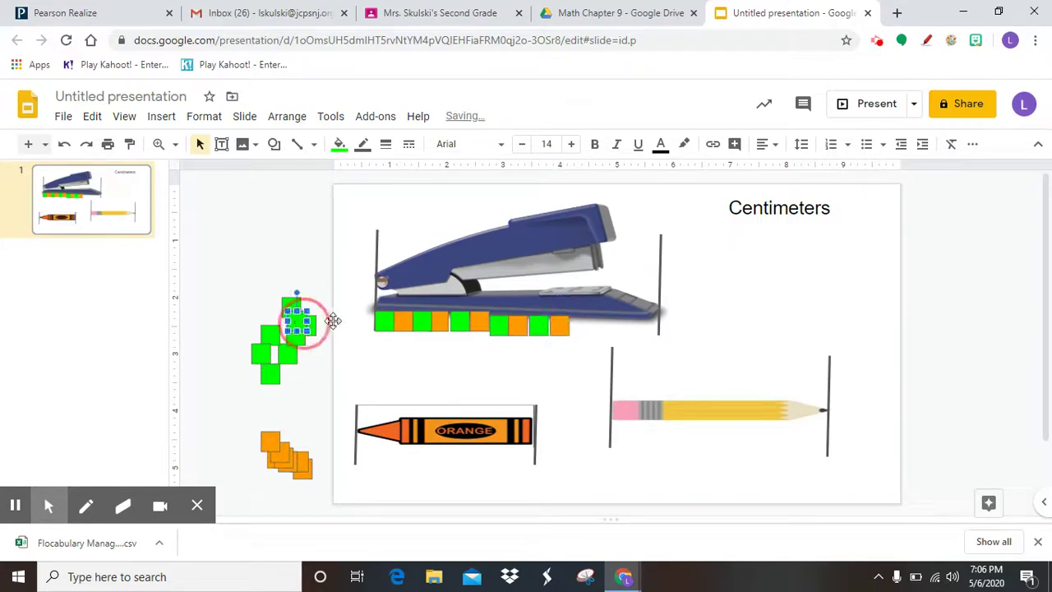
drag(333, 321, 584, 325)
click(278, 442)
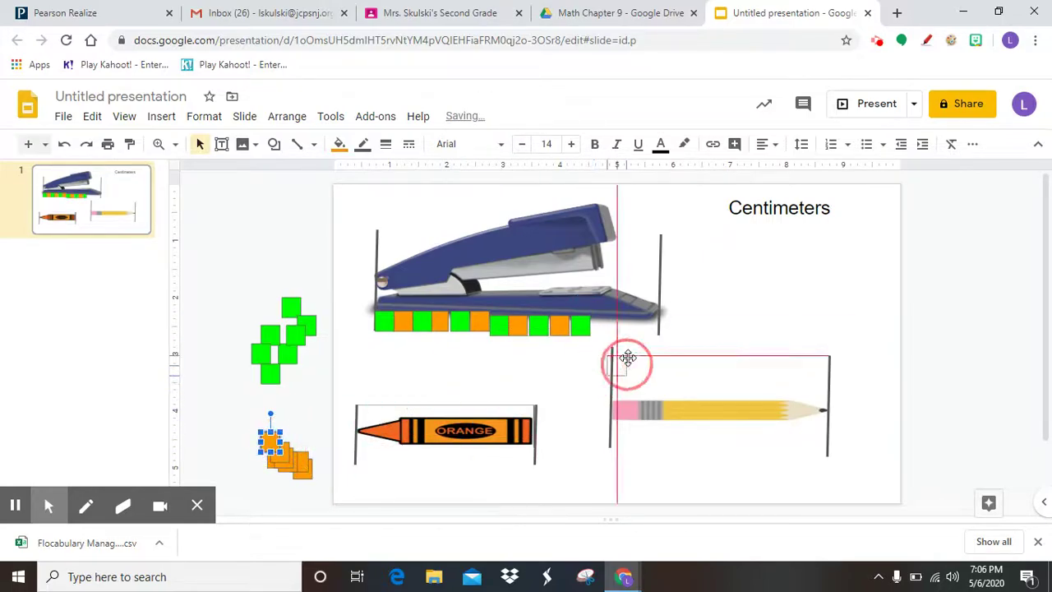
drag(627, 359, 602, 326)
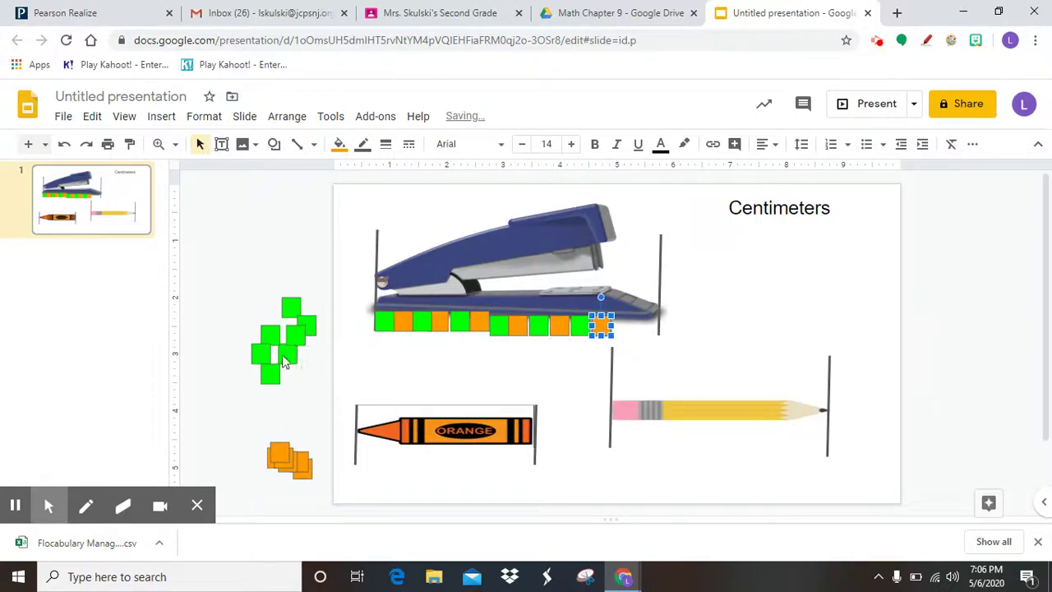
drag(278, 449, 611, 329)
drag(271, 373, 643, 327)
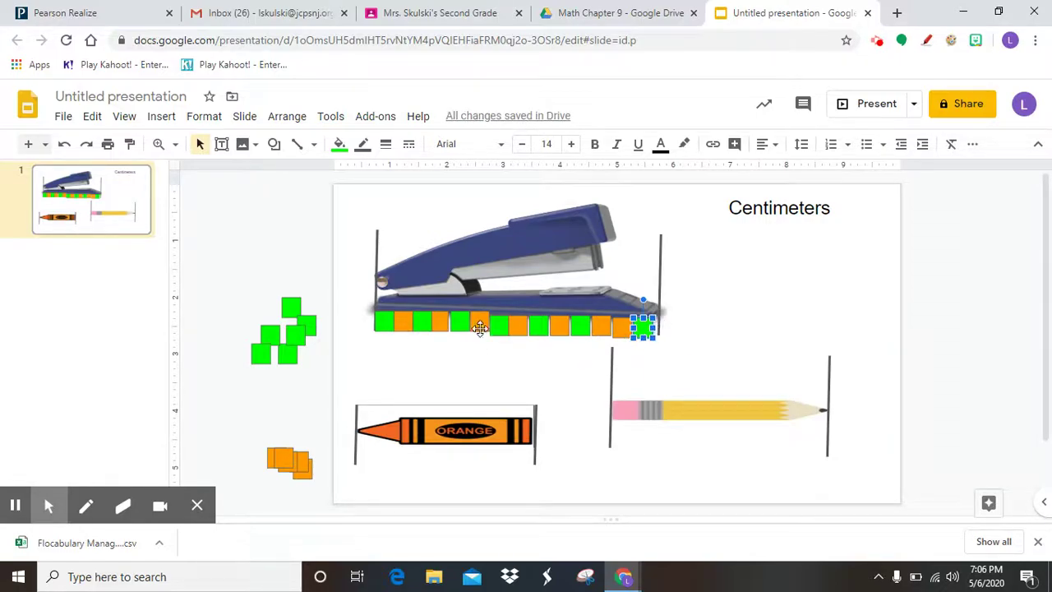
click(634, 364)
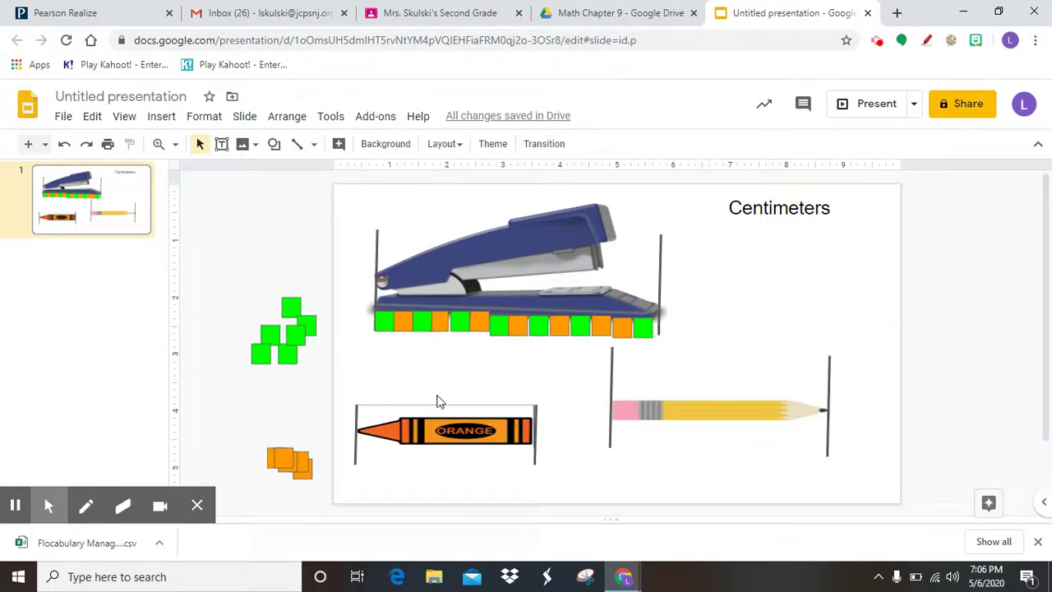
Step: Add a text box reading "14 cm" to the right of the stapler
mouse_move(288, 460)
mouse_down()
mouse_move(626, 356)
mouse_move(665, 329)
mouse_move(292, 454)
mouse_up()
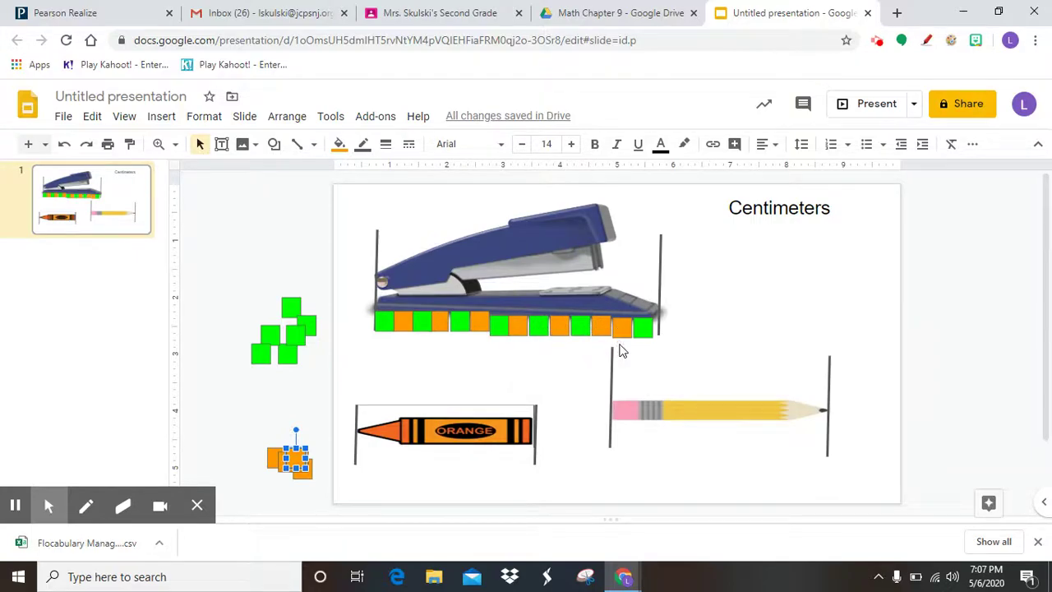
click(689, 311)
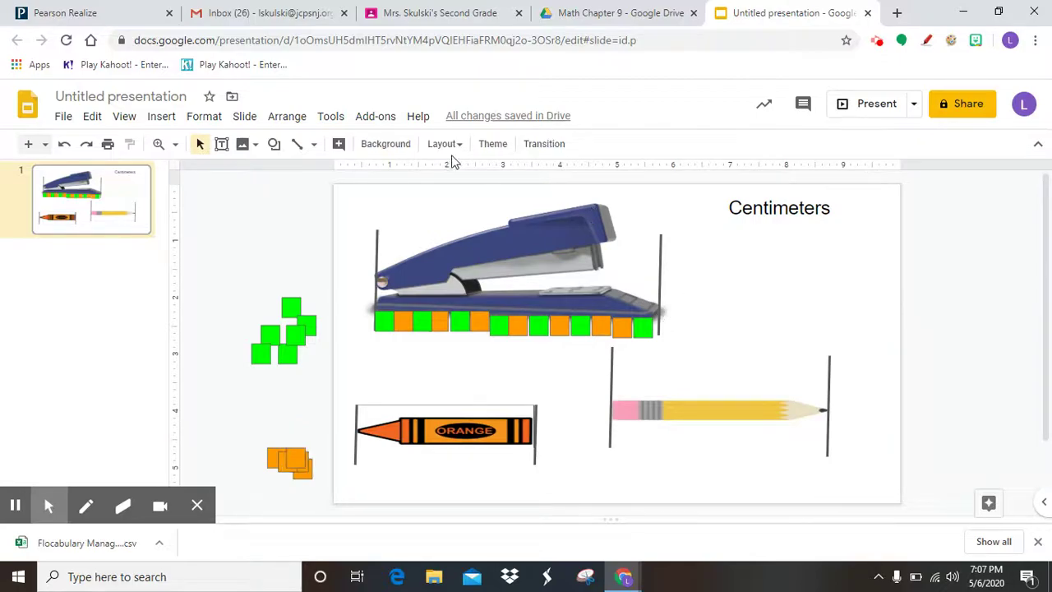
click(222, 144)
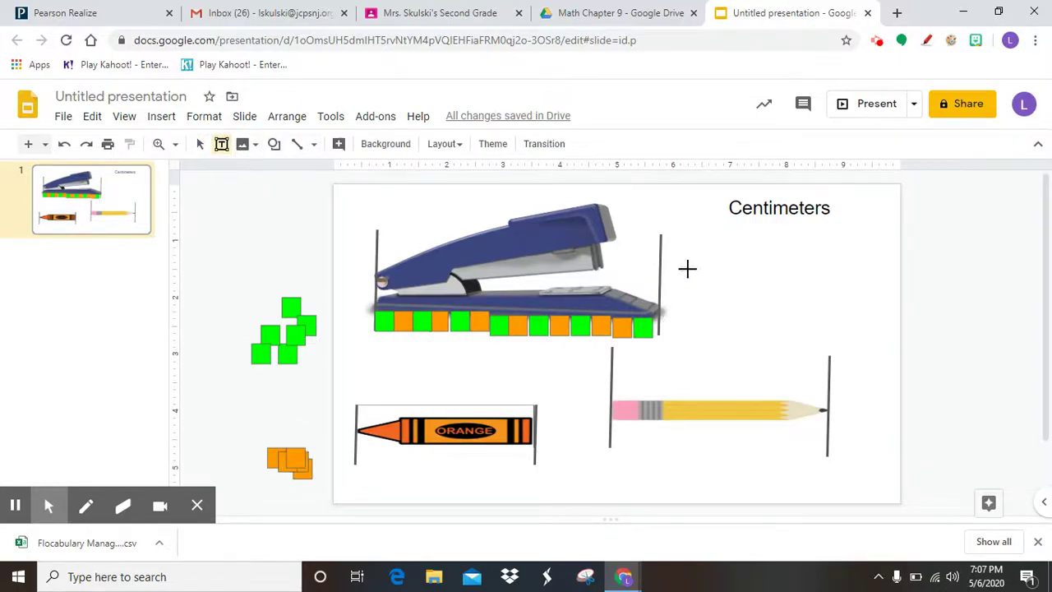
drag(687, 268, 776, 299)
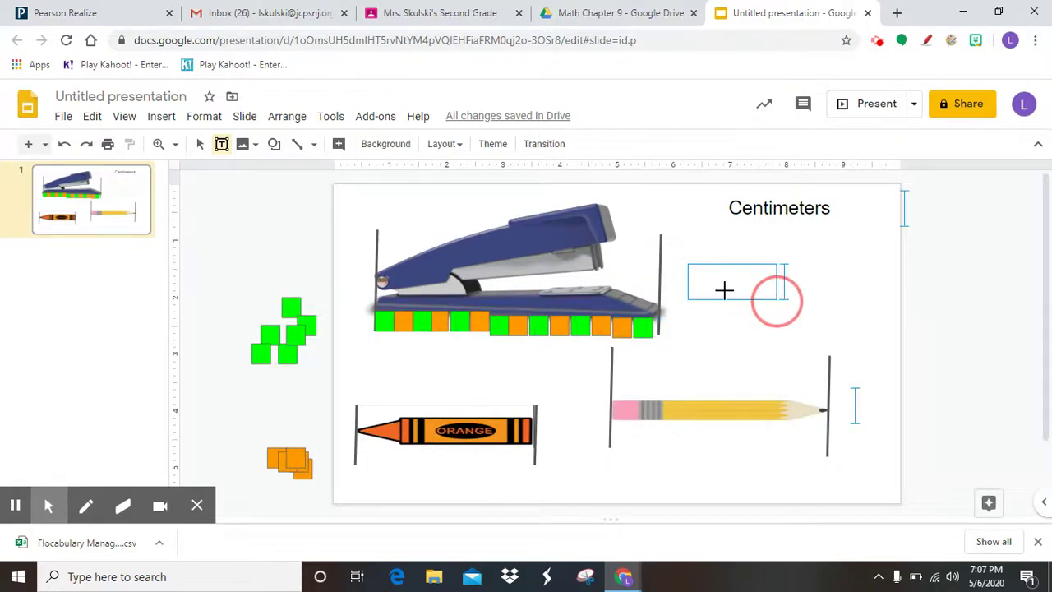
click(702, 280)
click(712, 284)
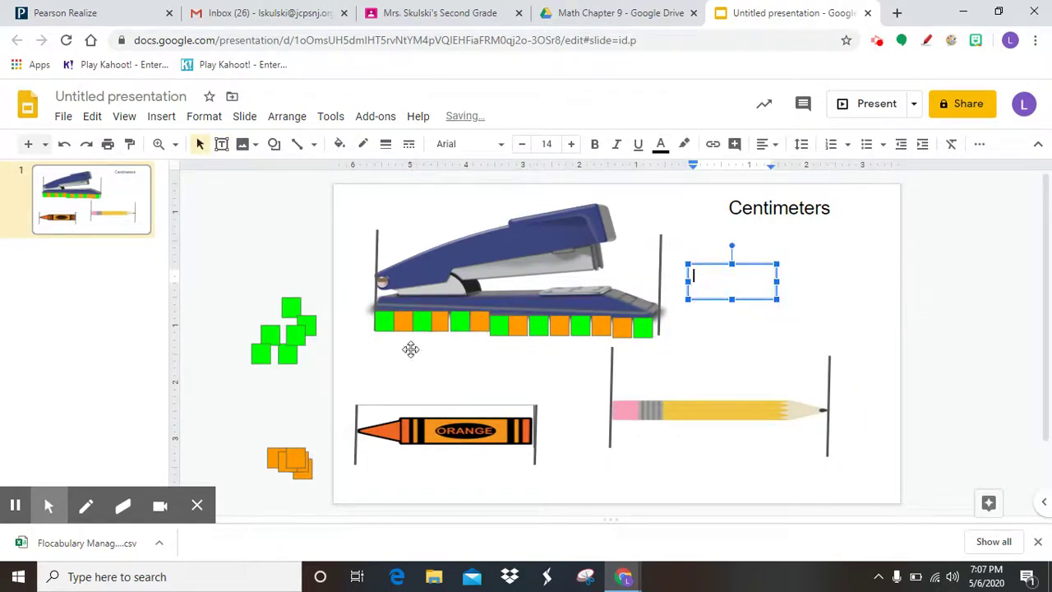
text(14)
click(695, 345)
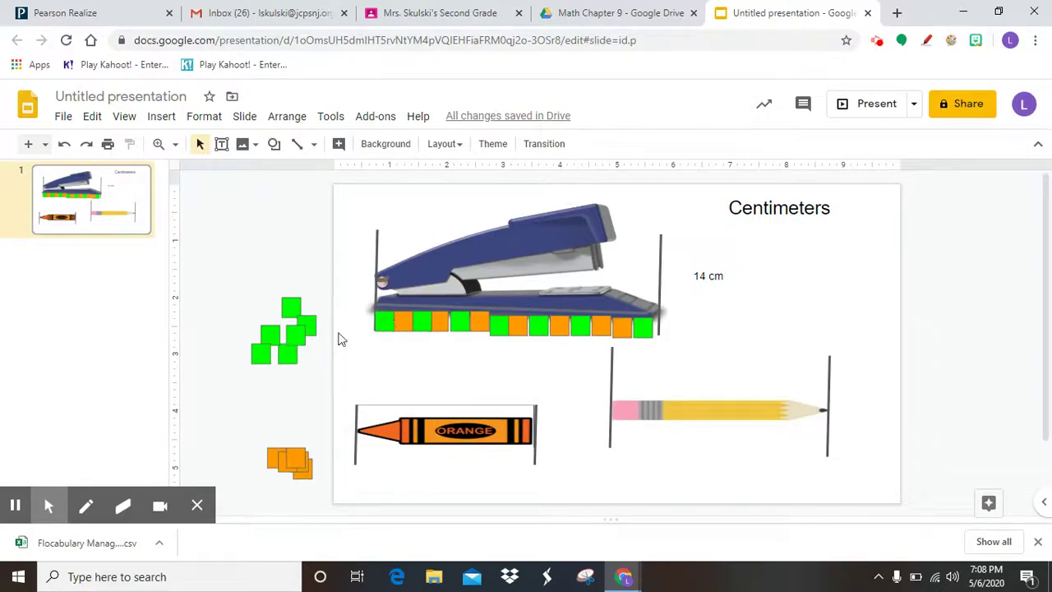
Step: Line up nine squares beneath the crayon between its boundary lines, alternating green and orange and starting with green
drag(295, 338, 386, 457)
drag(286, 354, 403, 459)
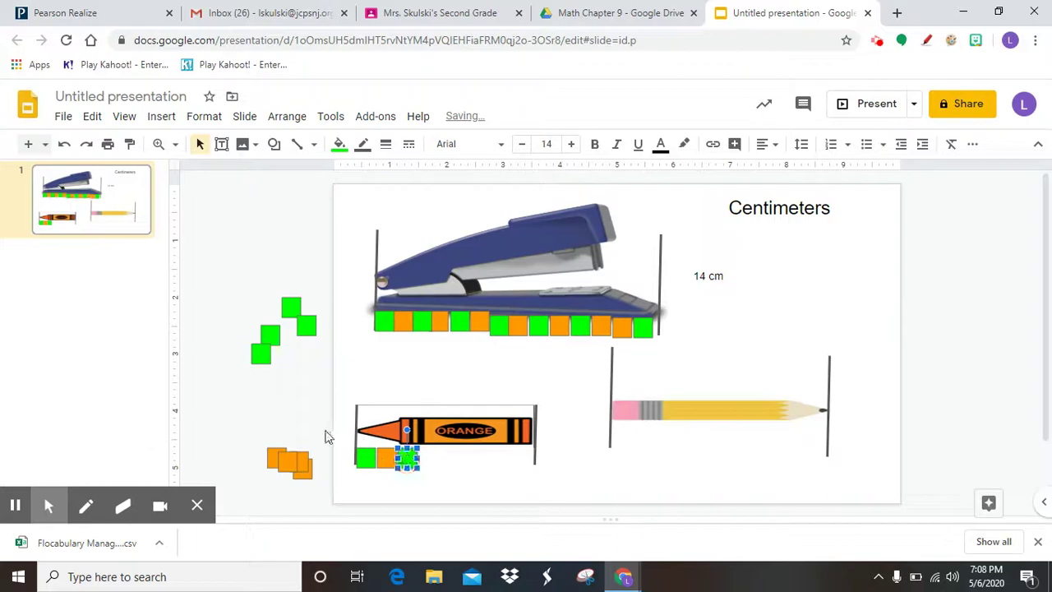
drag(287, 462, 429, 457)
drag(262, 352, 447, 455)
drag(299, 465, 468, 463)
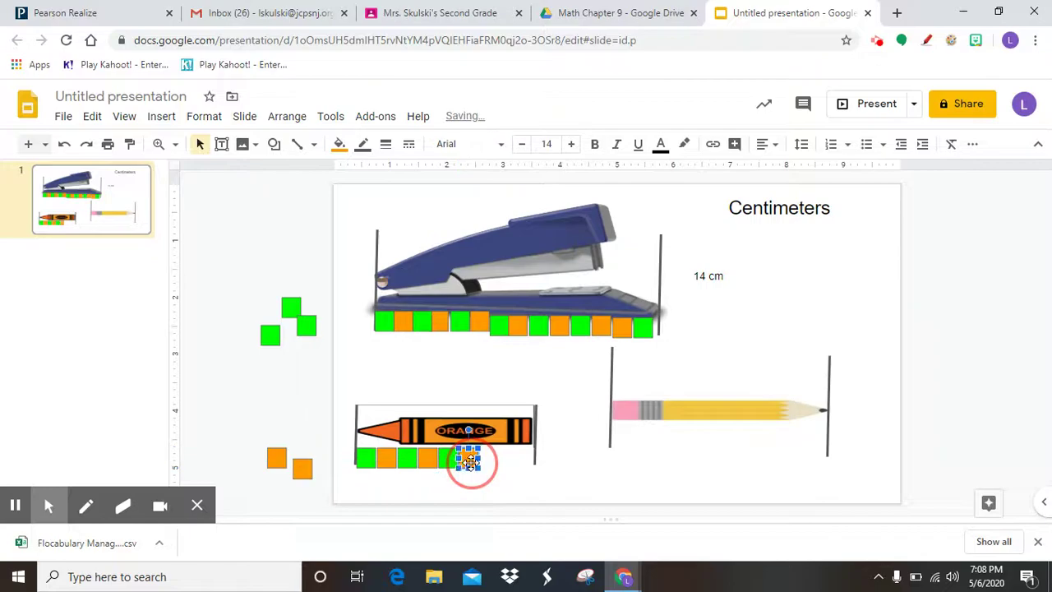
click(274, 340)
drag(275, 345, 489, 461)
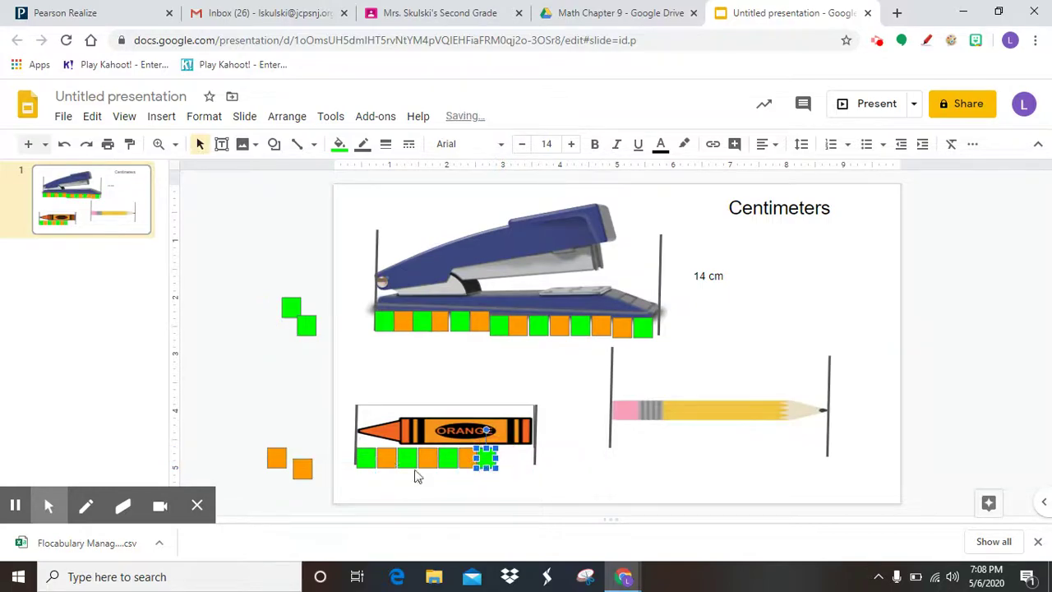
drag(298, 464, 502, 455)
drag(305, 332, 526, 462)
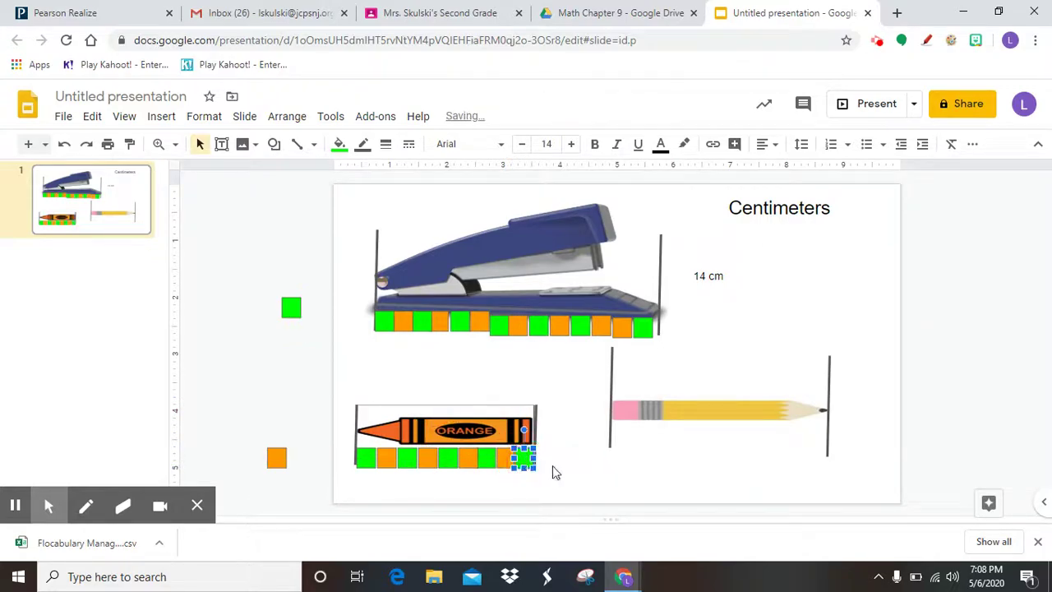
click(550, 476)
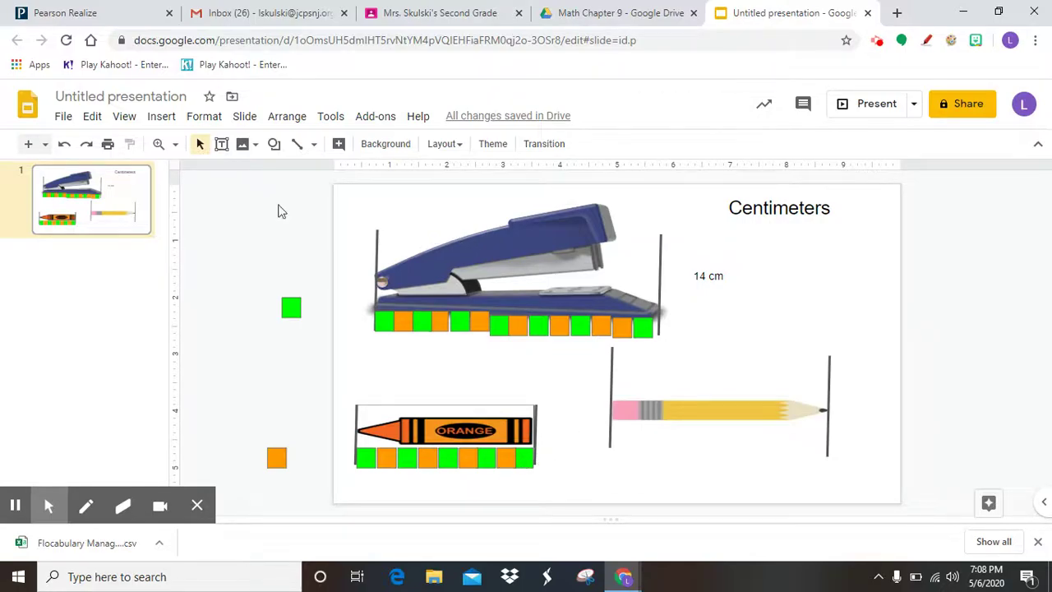
Step: Add a text box reading "9 cm" below the crayon's row of squares
click(221, 144)
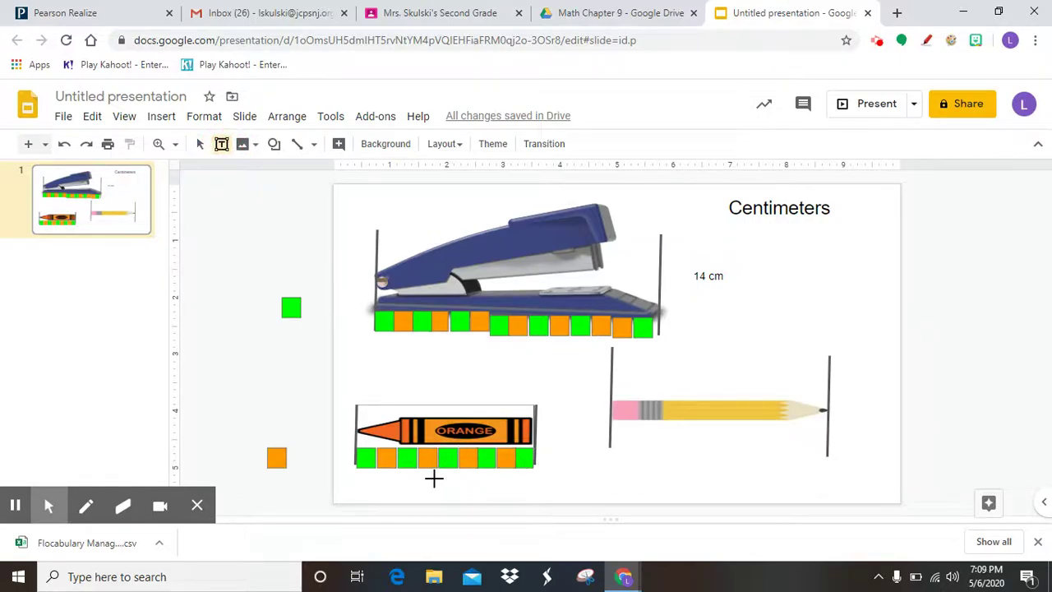
drag(434, 479, 510, 499)
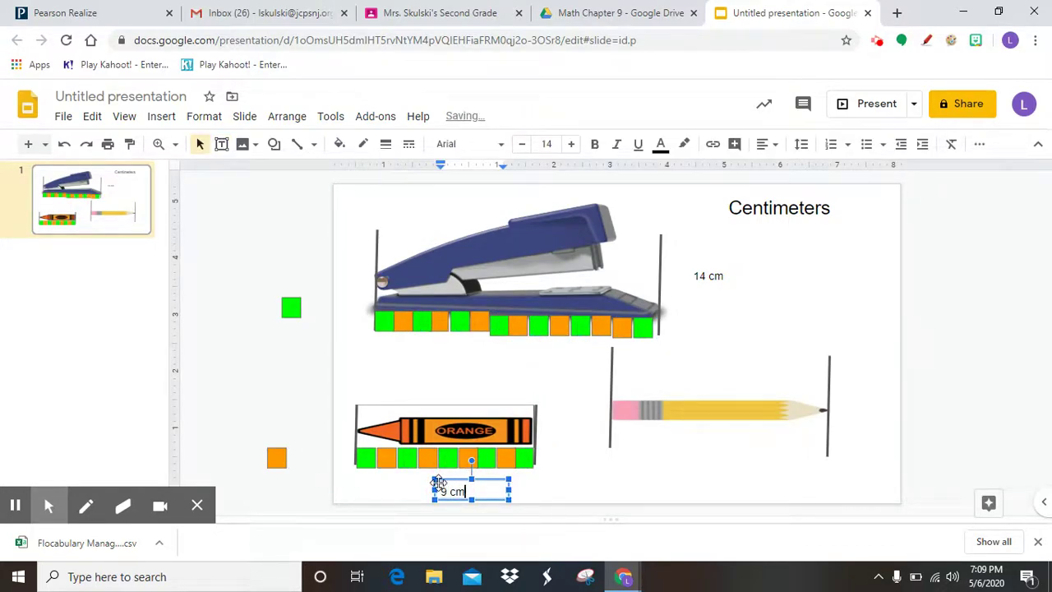
click(678, 477)
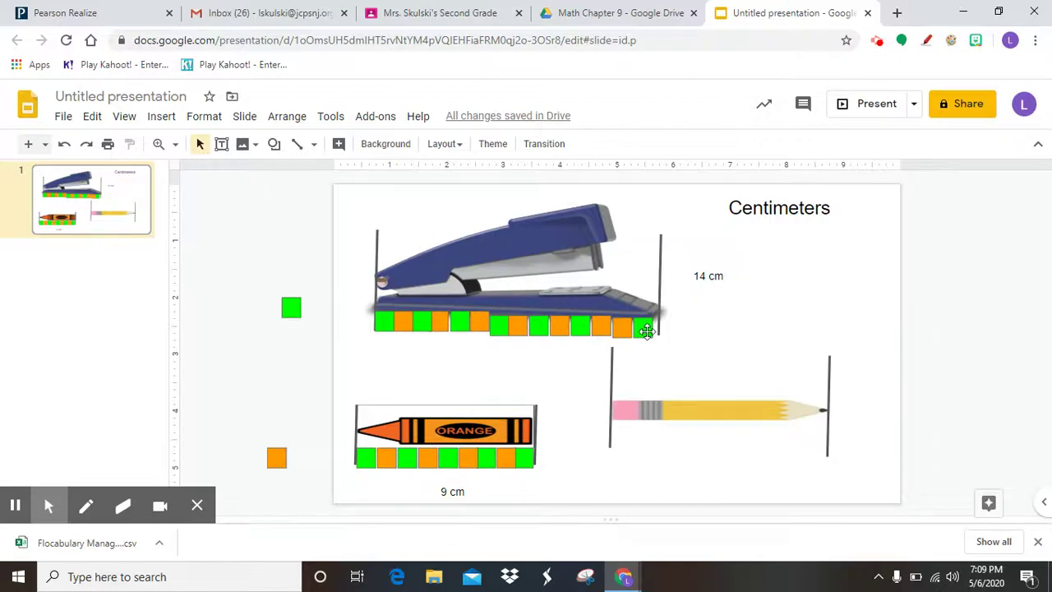
Step: Line up eleven squares from the stapler and crayon rows beneath the pencil between its boundary lines, alternating green and orange, starting with green
mouse_move(647, 330)
mouse_down()
mouse_move(639, 430)
mouse_move(624, 436)
mouse_up()
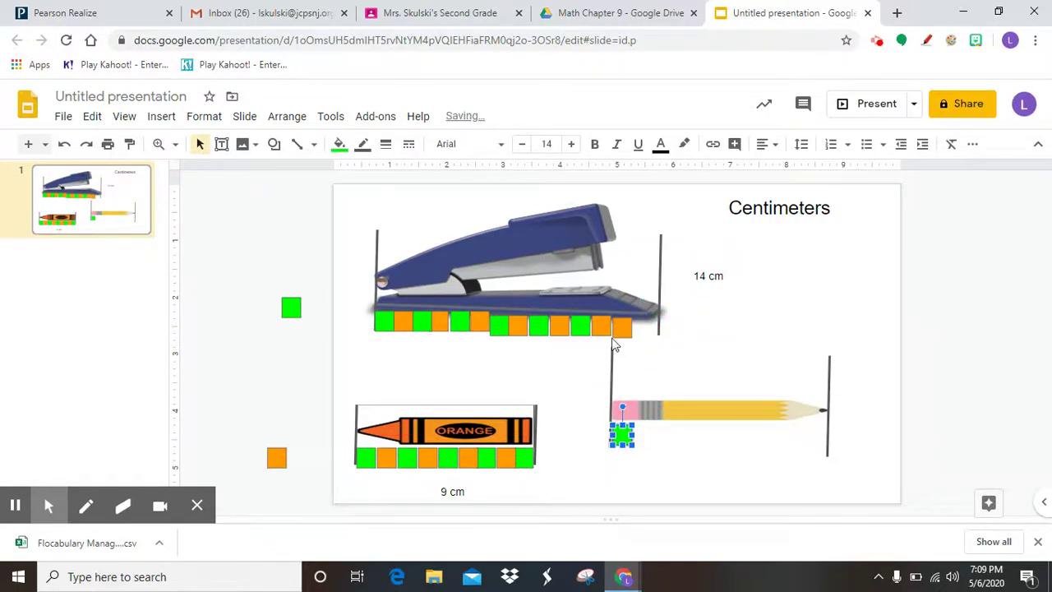
drag(622, 328, 642, 435)
drag(581, 327, 660, 434)
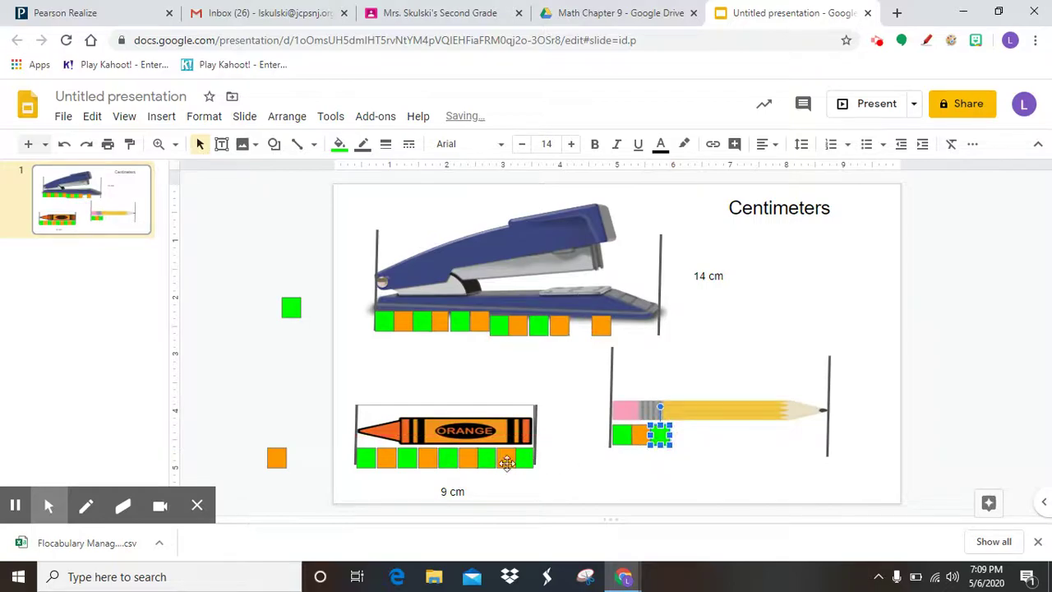
drag(508, 463, 680, 432)
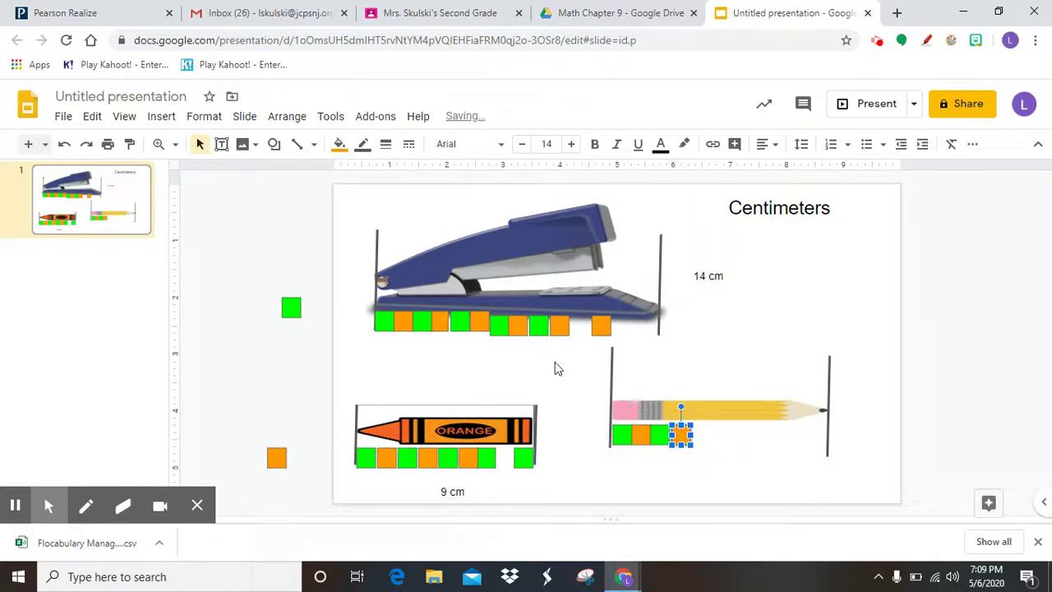
mouse_move(543, 325)
mouse_down()
mouse_move(640, 379)
mouse_move(706, 436)
mouse_up()
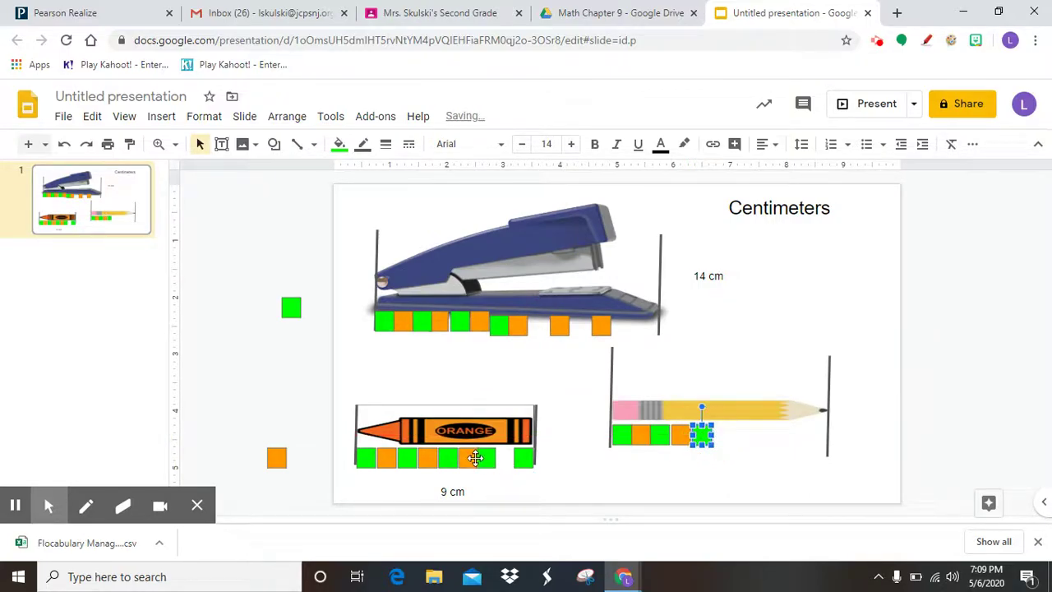
mouse_move(471, 457)
mouse_down()
mouse_move(730, 449)
mouse_move(727, 436)
mouse_up()
mouse_move(524, 458)
mouse_down()
mouse_move(693, 462)
mouse_move(739, 434)
mouse_up()
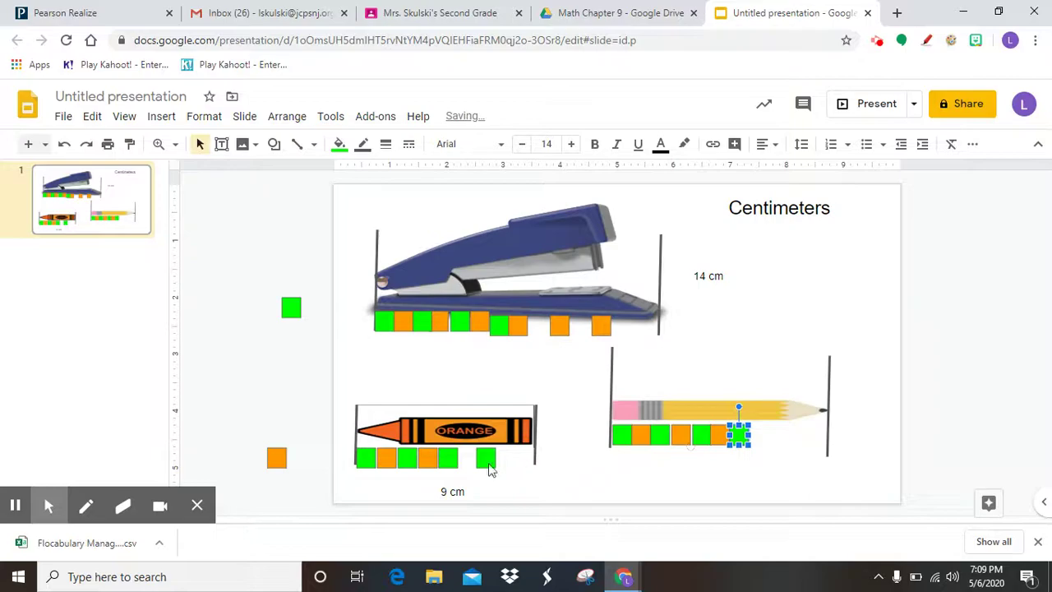
click(428, 457)
mouse_move(428, 458)
mouse_down()
mouse_move(625, 486)
mouse_move(755, 437)
mouse_up()
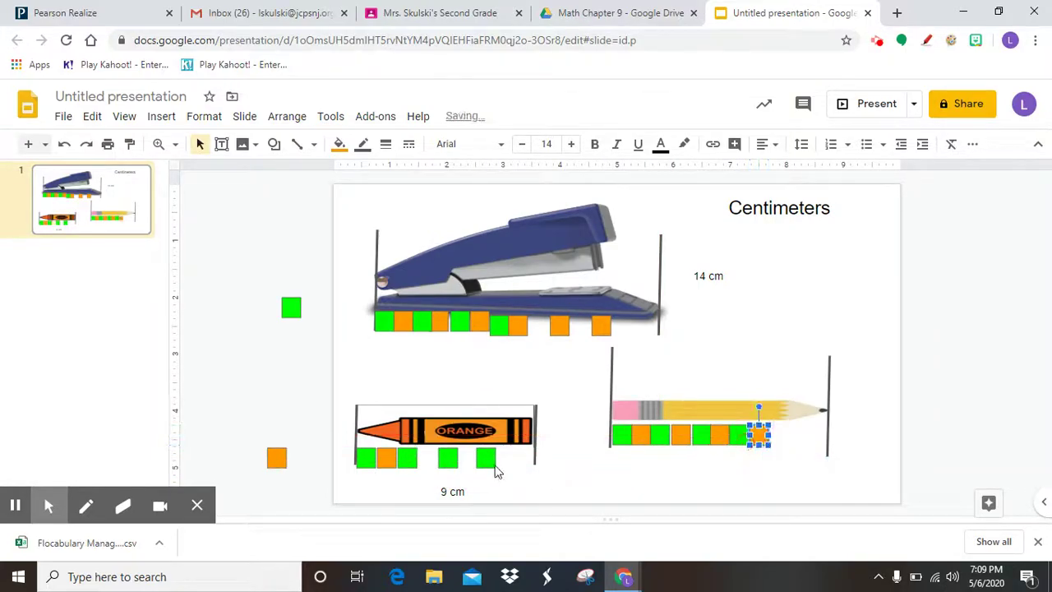
mouse_move(486, 458)
mouse_down()
mouse_move(552, 468)
mouse_move(756, 450)
mouse_move(778, 435)
mouse_up()
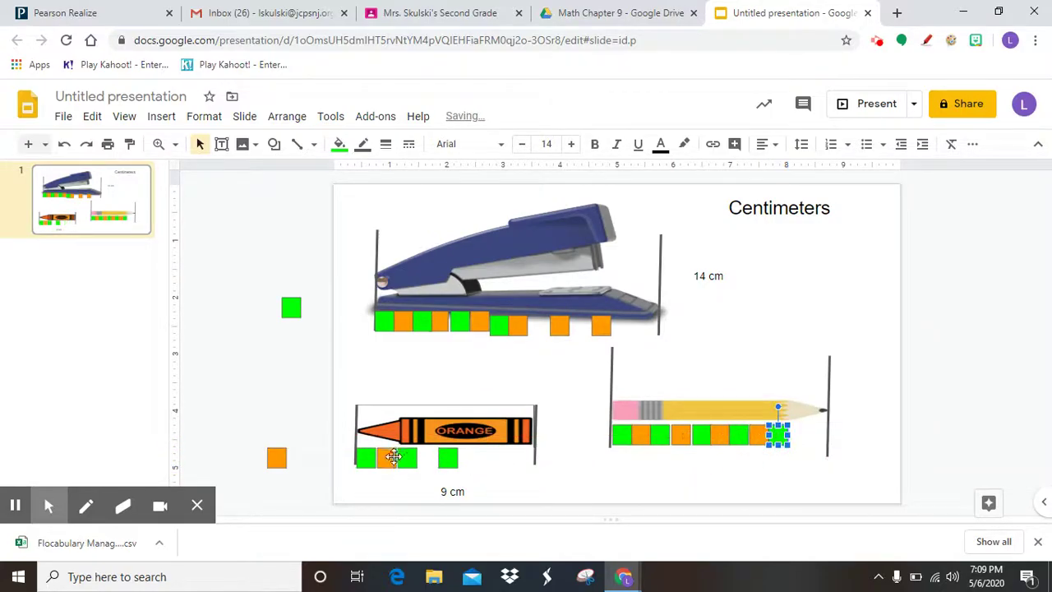
mouse_move(393, 457)
mouse_down()
mouse_move(705, 458)
mouse_move(797, 435)
mouse_up()
mouse_move(442, 456)
mouse_down()
mouse_move(745, 455)
mouse_move(811, 447)
mouse_move(817, 435)
mouse_up()
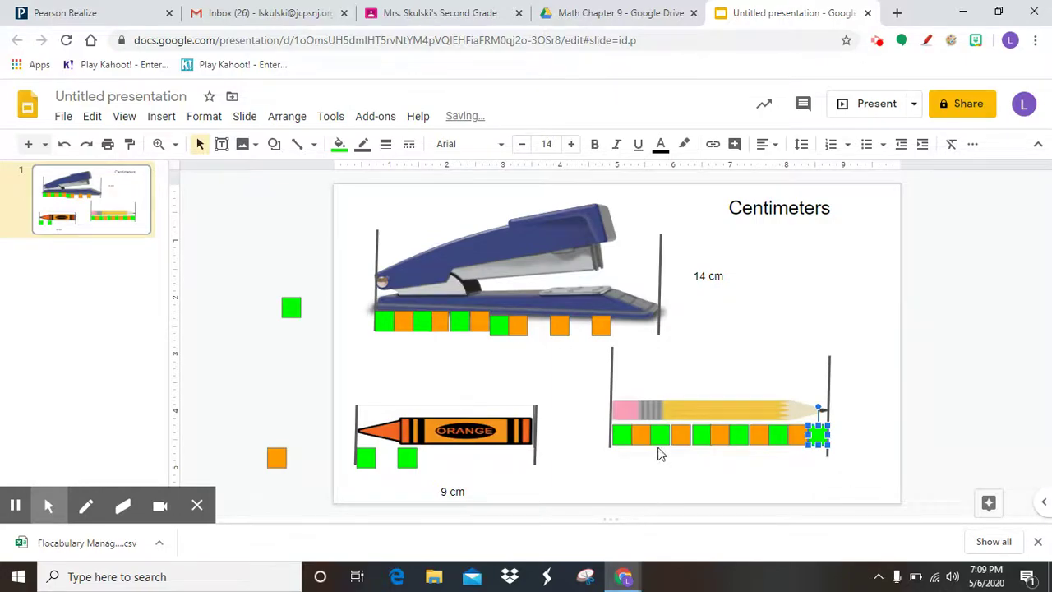
click(717, 469)
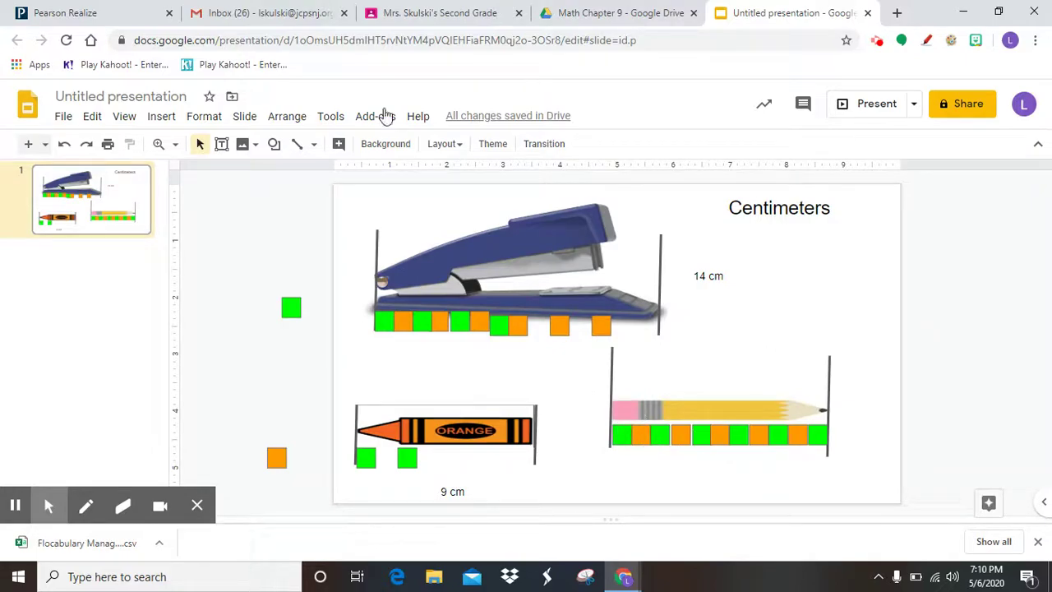
Step: Add an empty text box below the pencil's row of squares
click(222, 144)
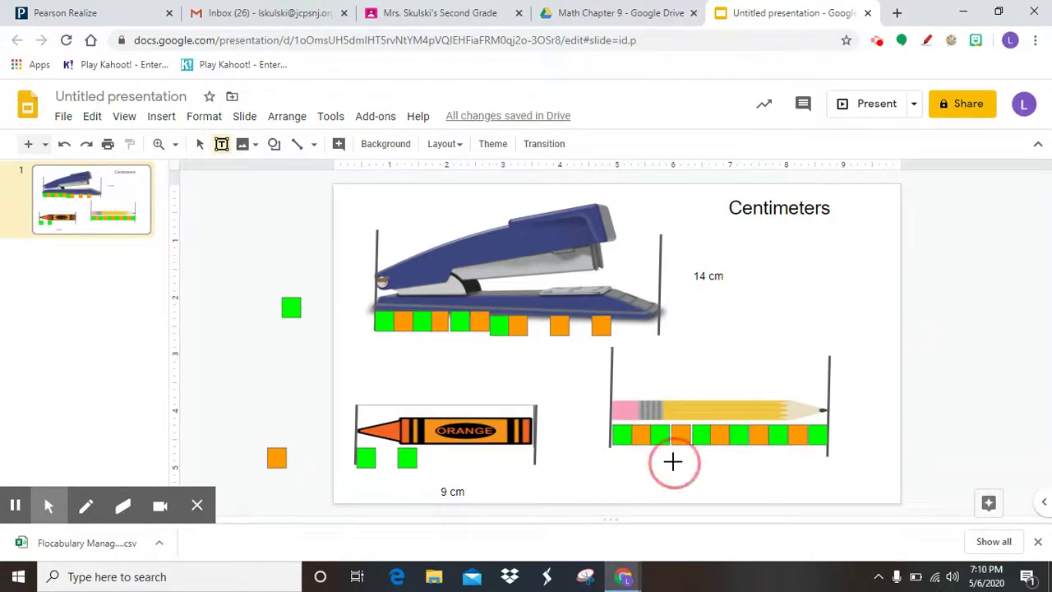
mouse_move(672, 461)
mouse_down()
mouse_move(705, 486)
mouse_move(808, 489)
mouse_up()
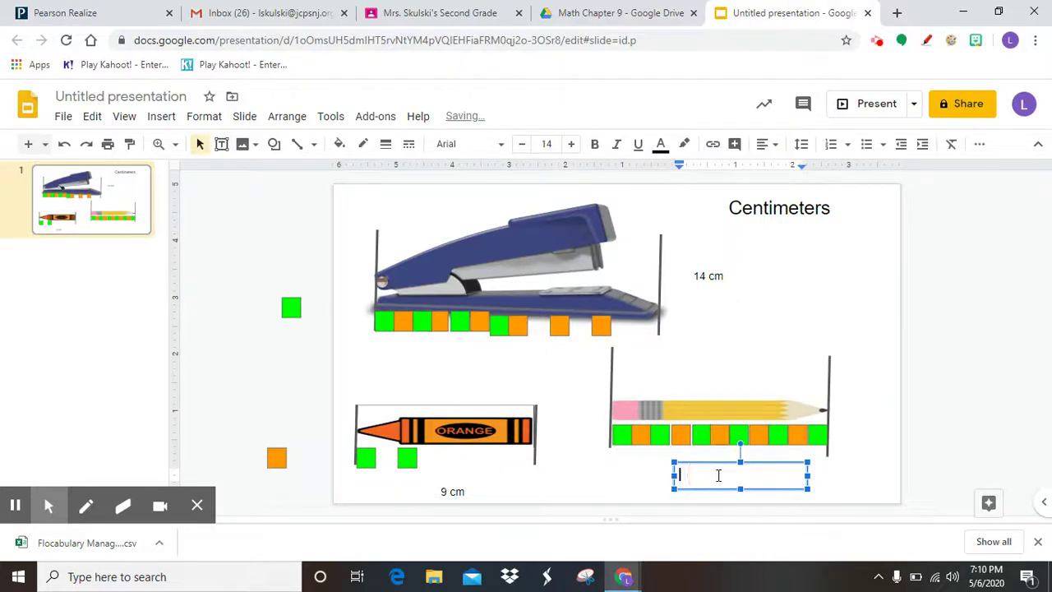